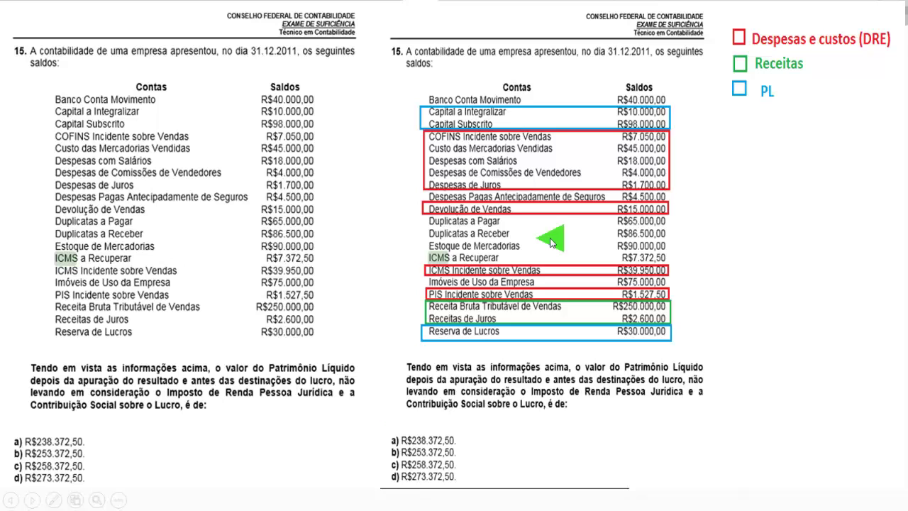
- Switch to the Excel workbook and enter 10000 for Capital a integralizar in the PL table
key(super)
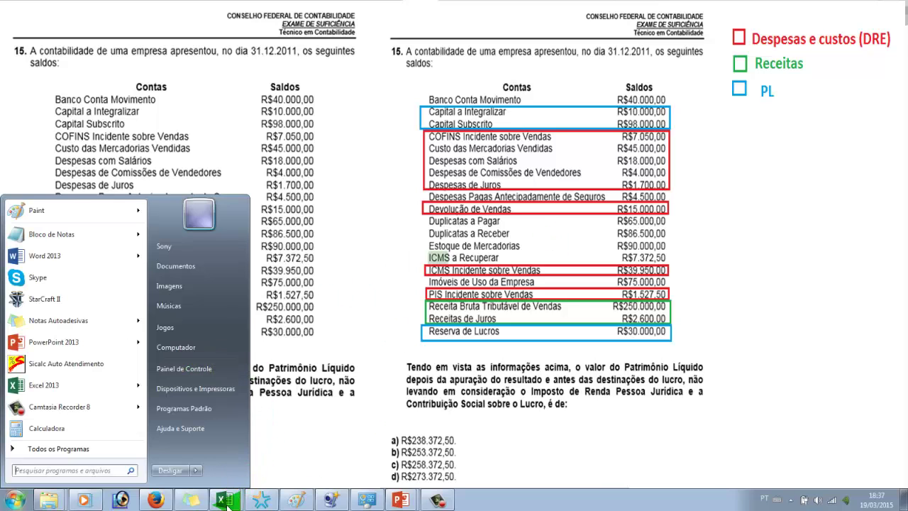
click(229, 480)
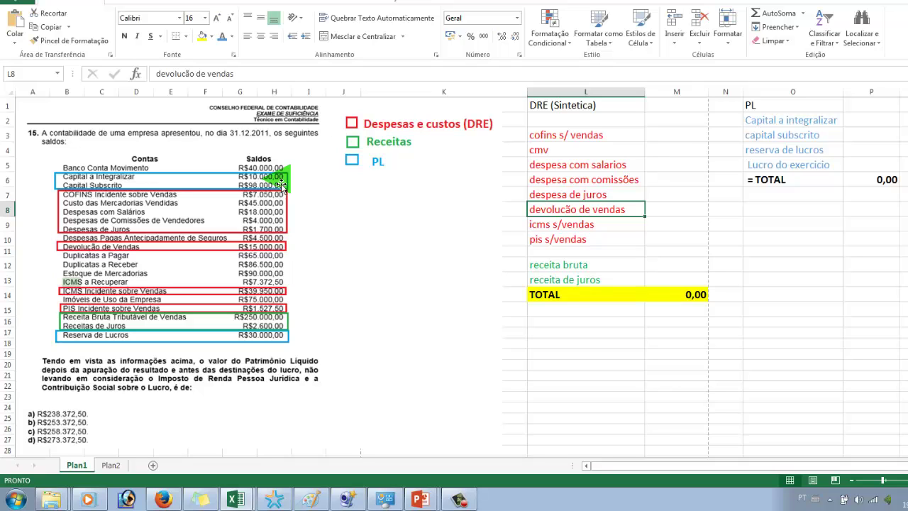
click(871, 122)
text(=)
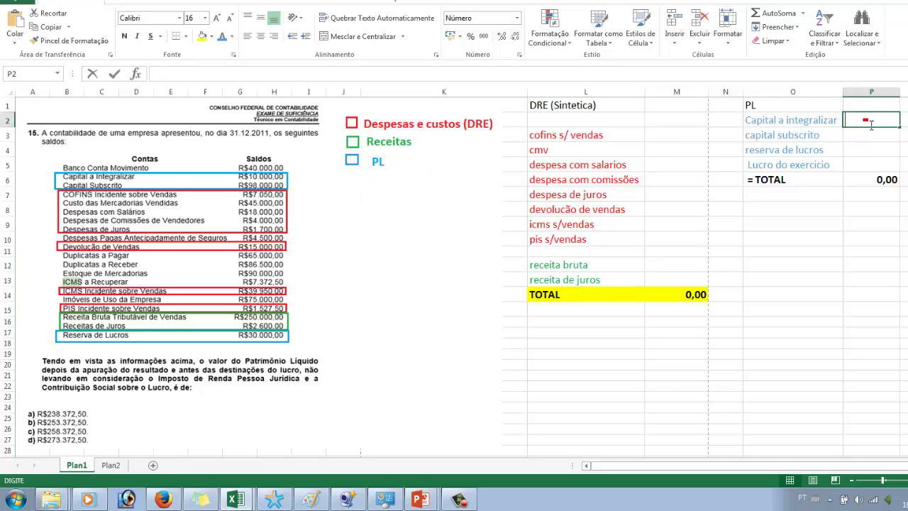
text(1)
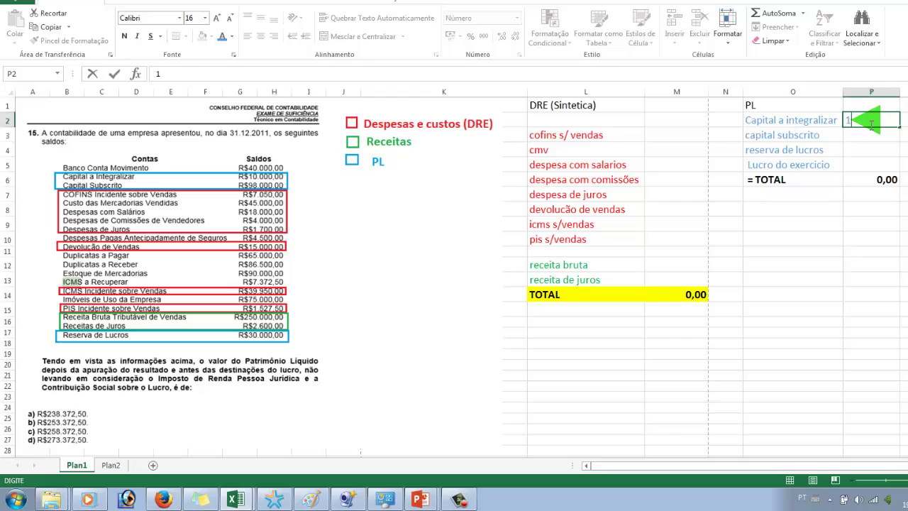
text(0000)
key(Return)
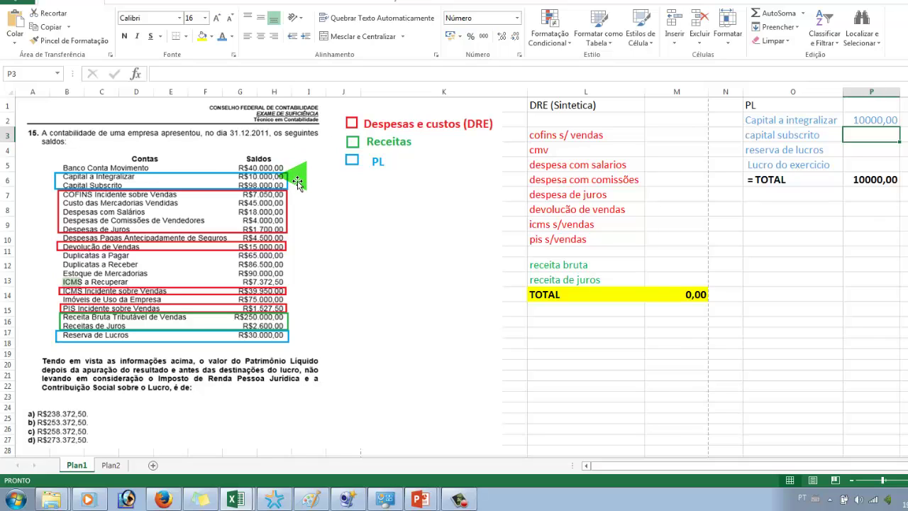
- Enter 98000 for capital subscrito in the PL table
click(867, 120)
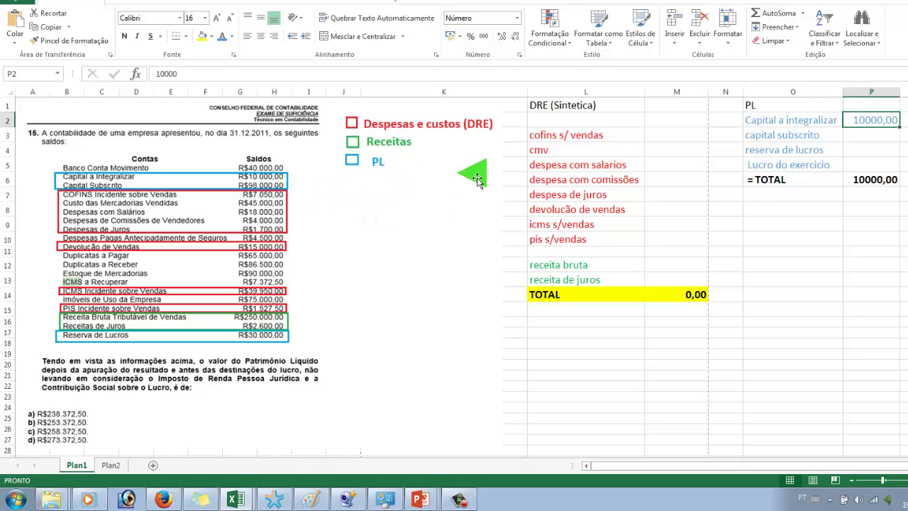
click(857, 134)
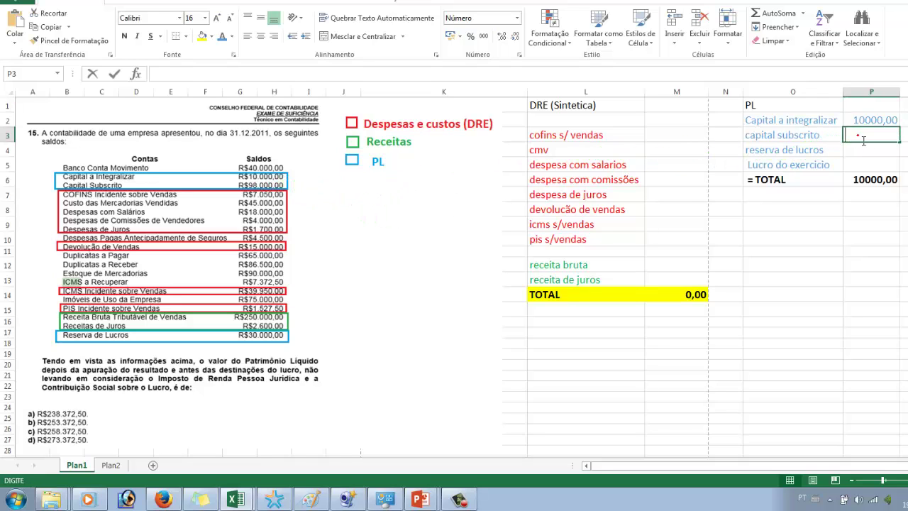
text(98000)
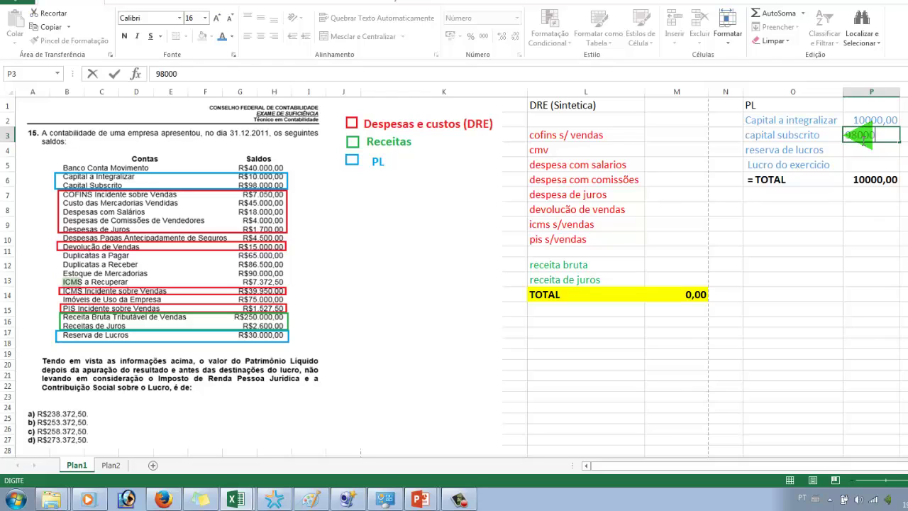
key(Return)
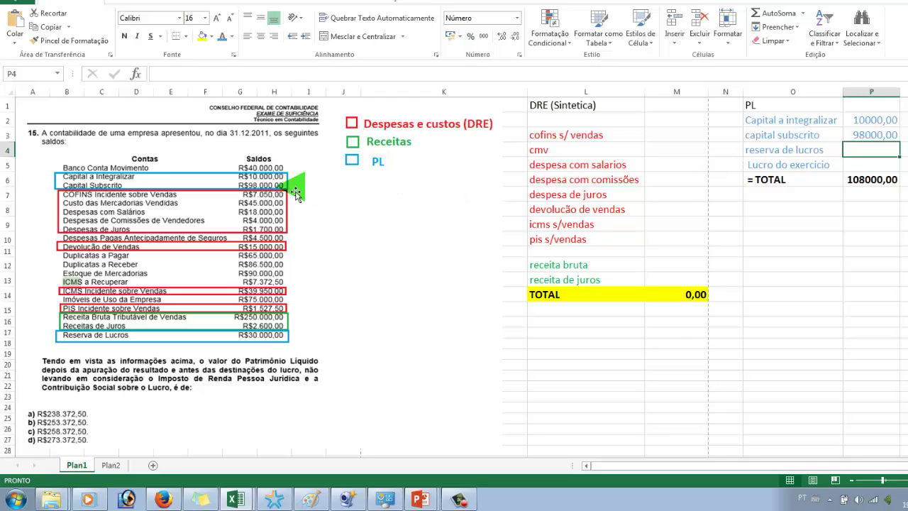
- Change the Capital a integralizar amount in the PL table to the negative value -10000
double_click(856, 120)
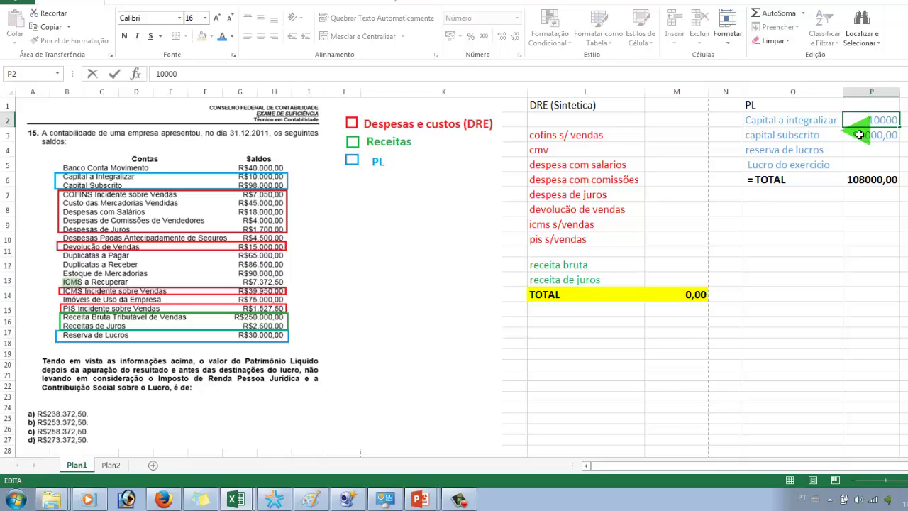
text(-)
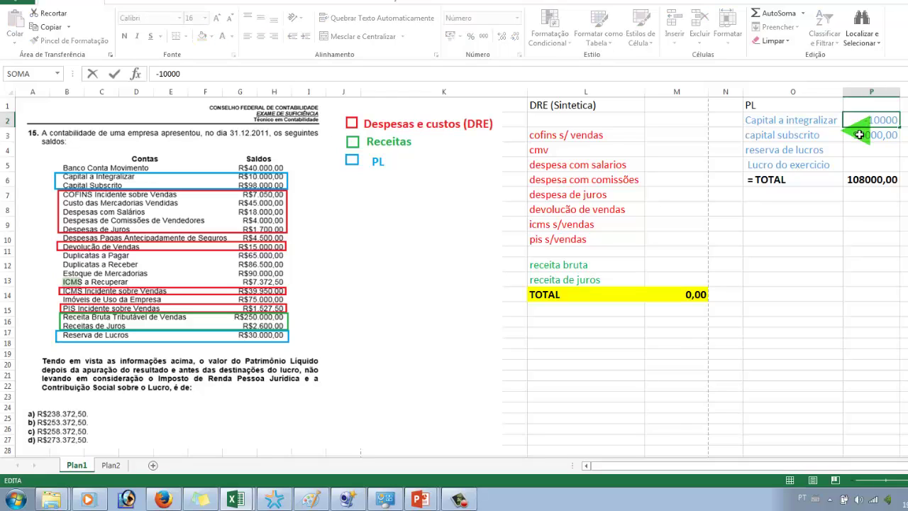
key(Return)
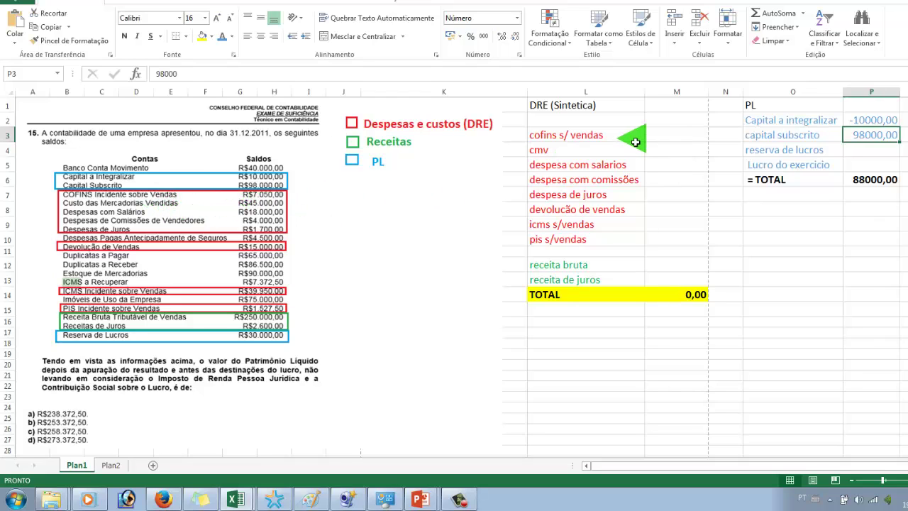
- In the DRE table, enter -7050 for cofins s/ vendas and -45000 for cmv
click(668, 136)
text(-)
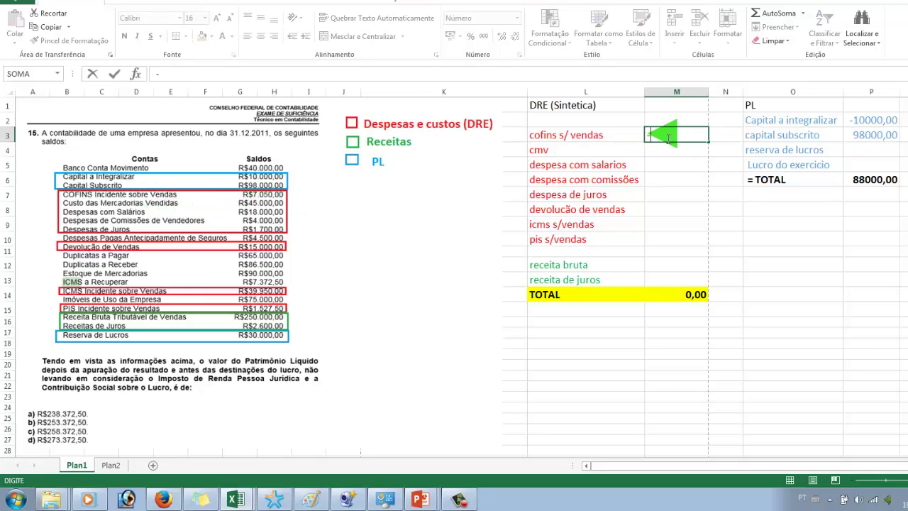
text(7050)
key(Return)
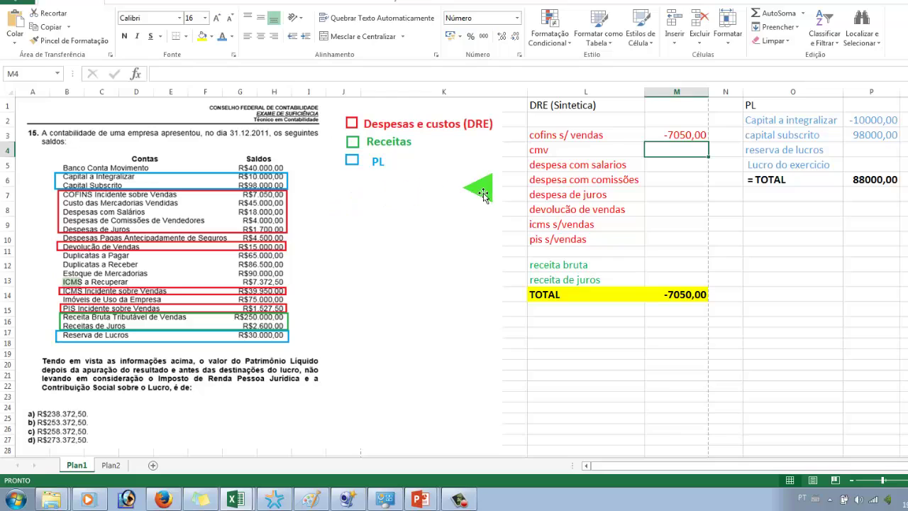
double_click(660, 150)
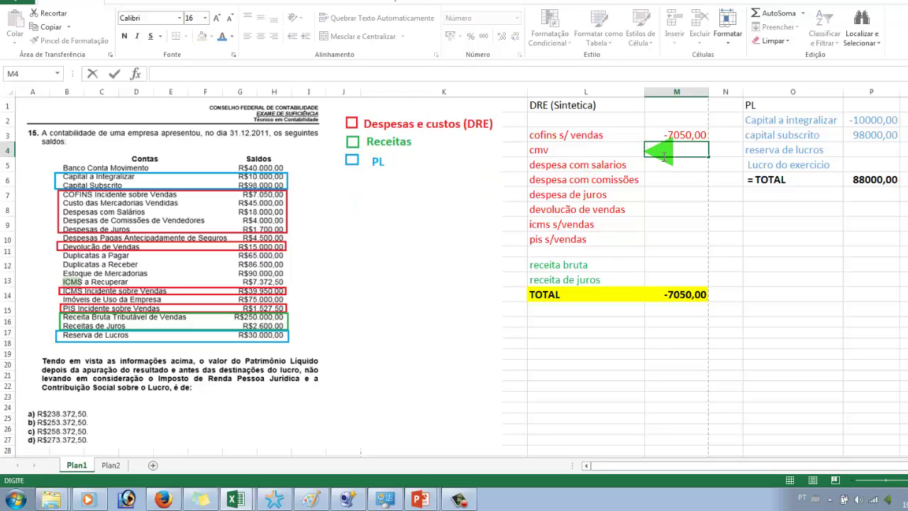
text(-45000)
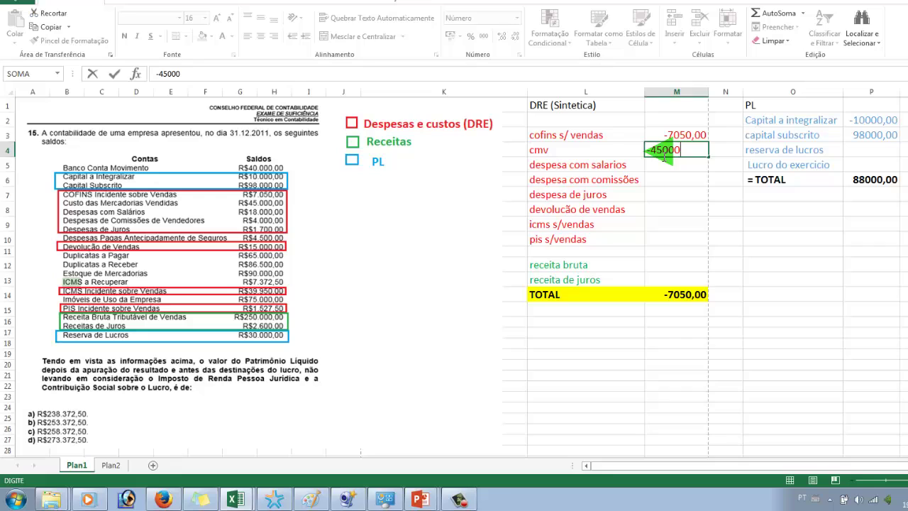
key(Return)
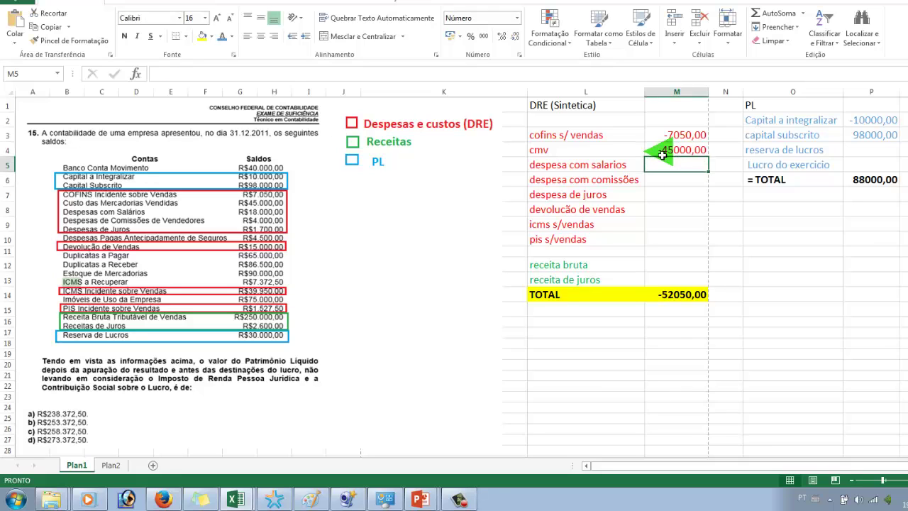
- Enter -18000 for despesa com salarios and -4000 for despesa com comissões in the DRE table
text(-18000)
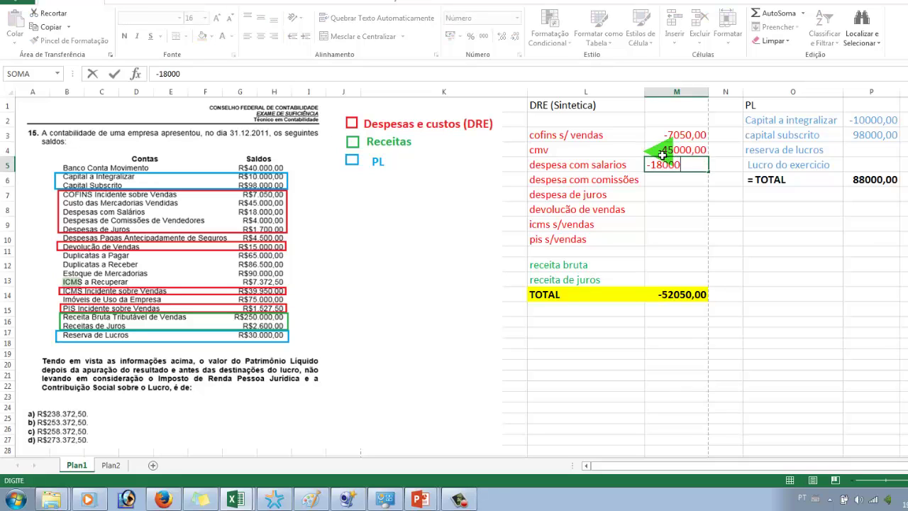
key(Return)
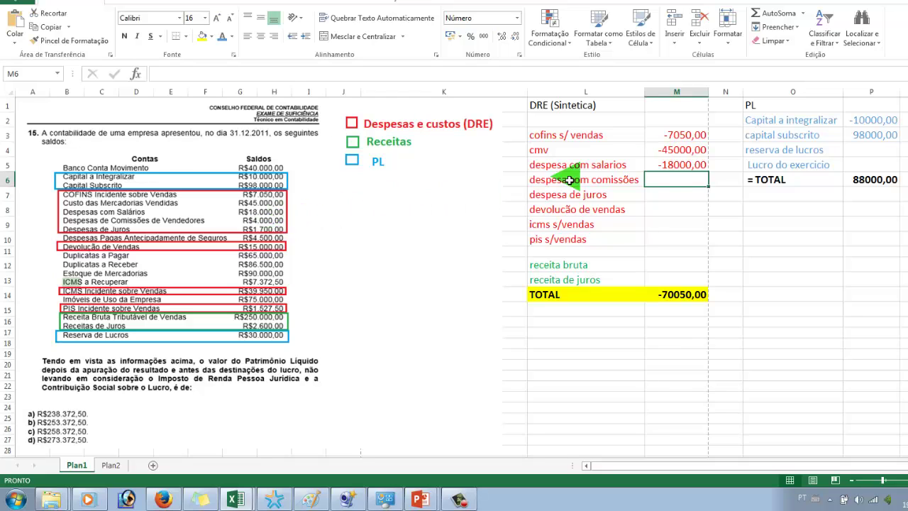
double_click(667, 179)
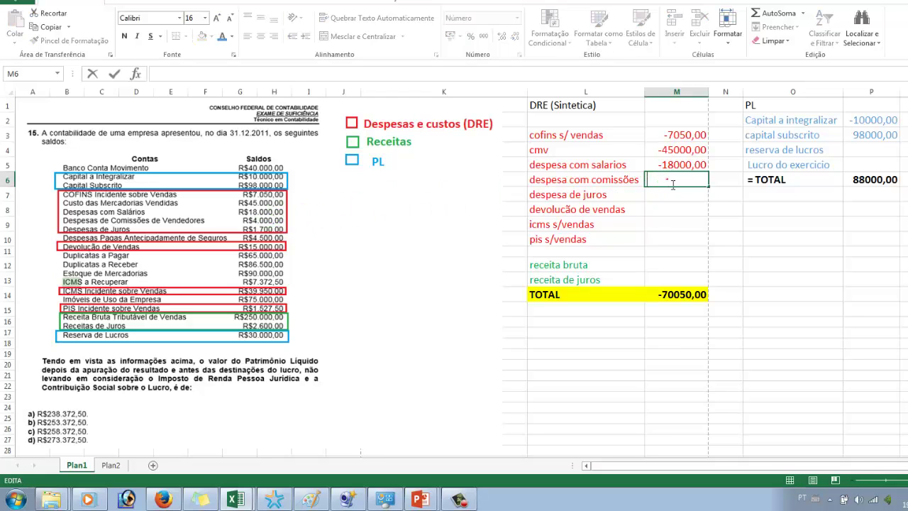
click(673, 183)
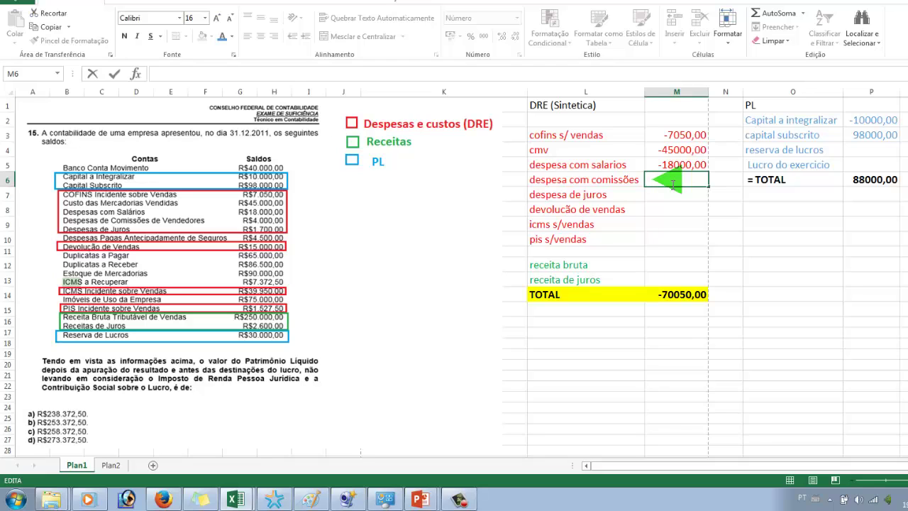
text(-4000)
key(Return)
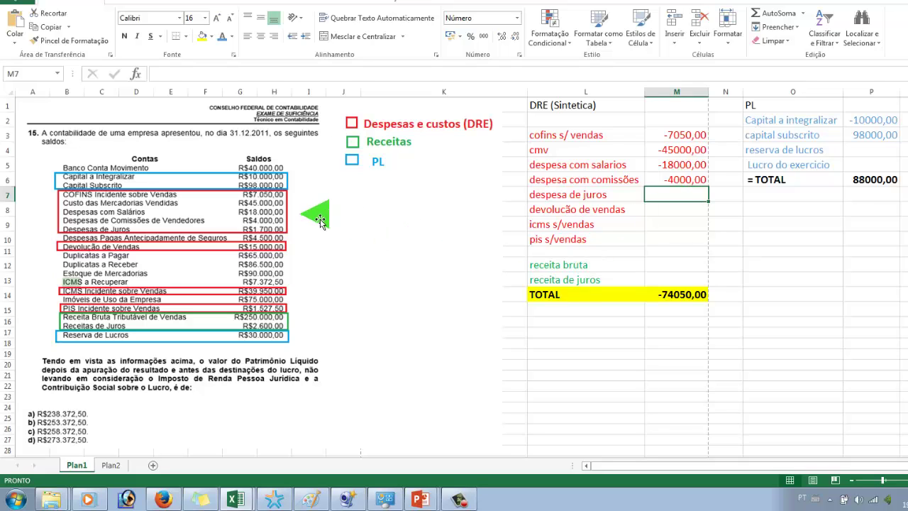
- Enter -1700 for despesa de juros and -15000 for devolução de vendas in the DRE table
double_click(678, 195)
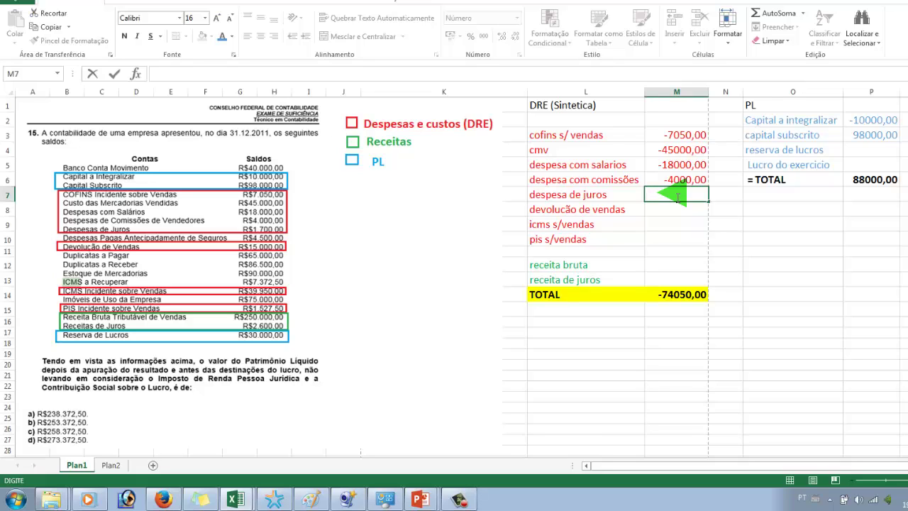
text(-1700)
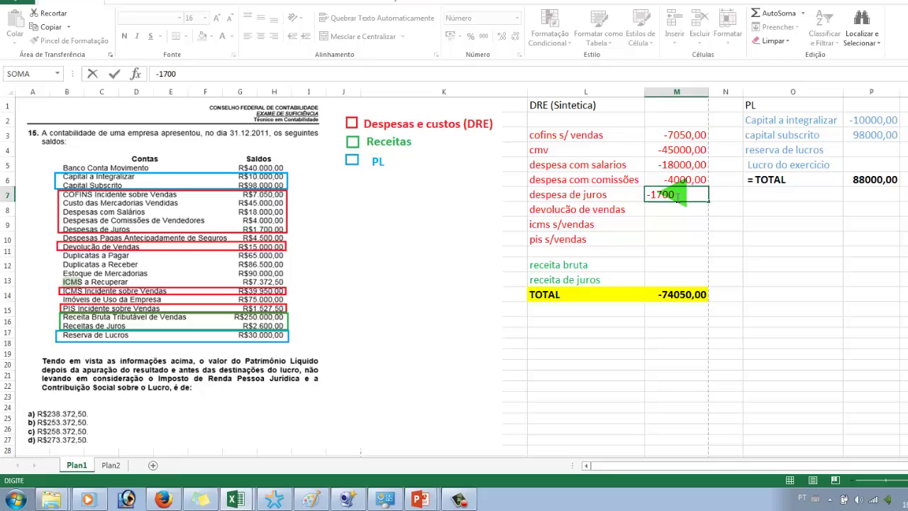
key(Return)
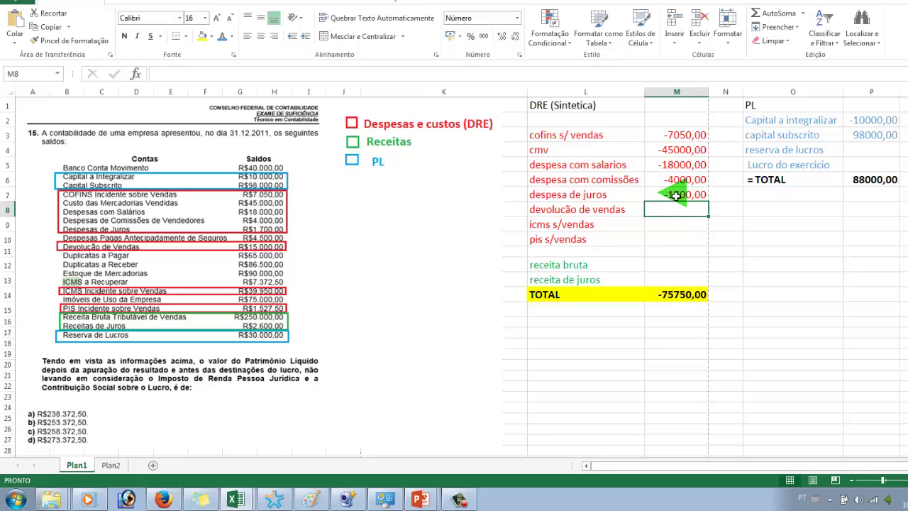
text(-15000)
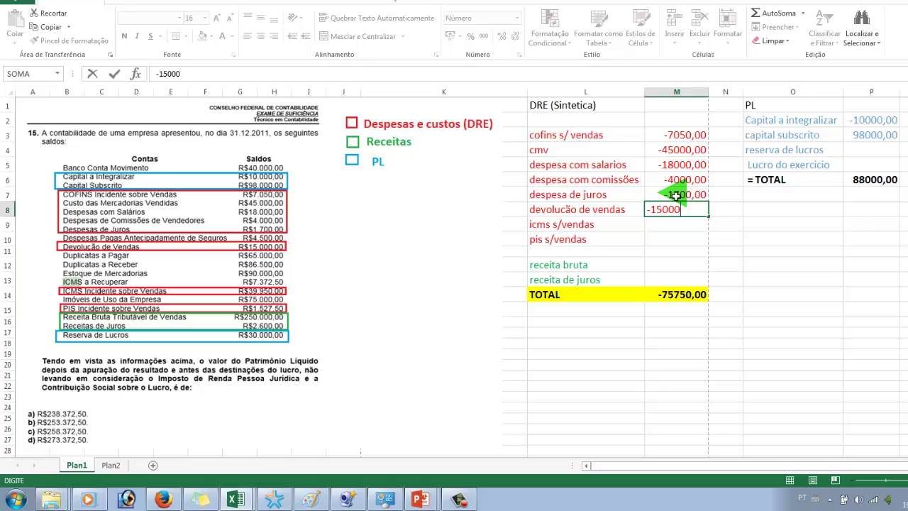
key(Return)
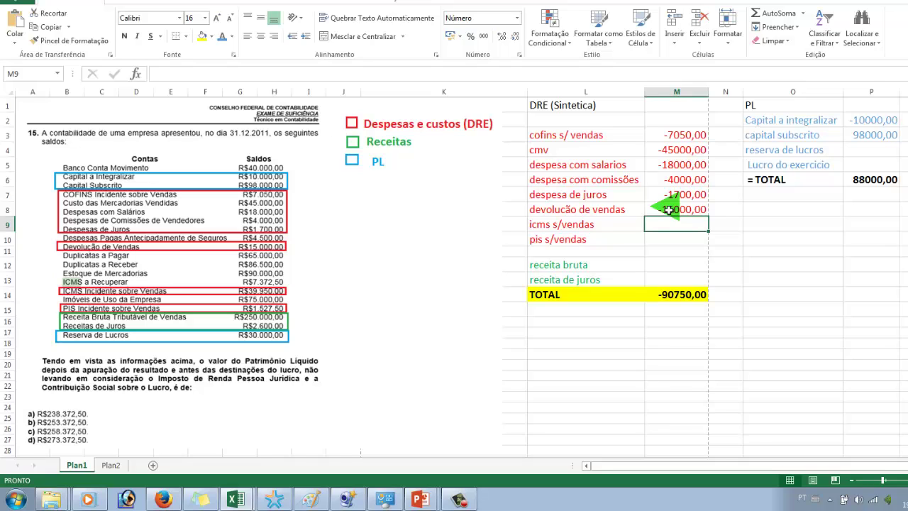
- Enter -39950 for icms s/vendas and -1527,50 for pis s/vendas in the DRE table
text(-39950)
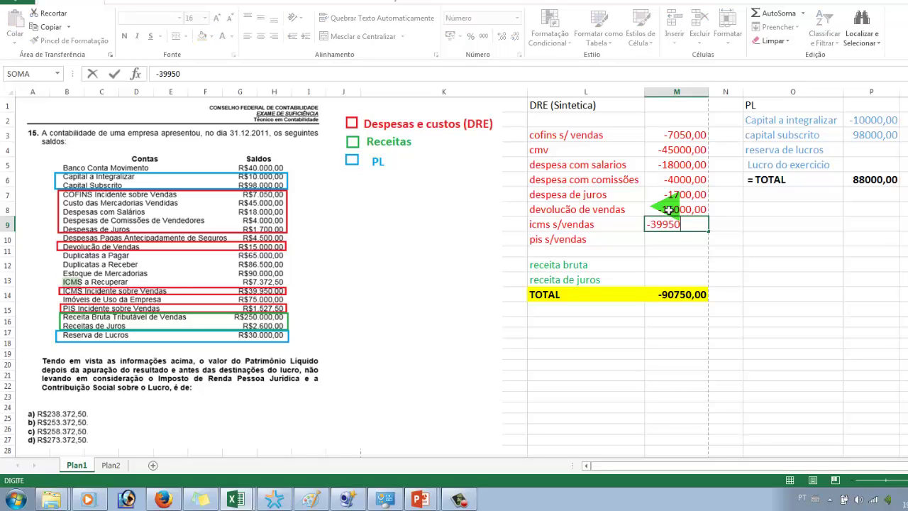
key(Return)
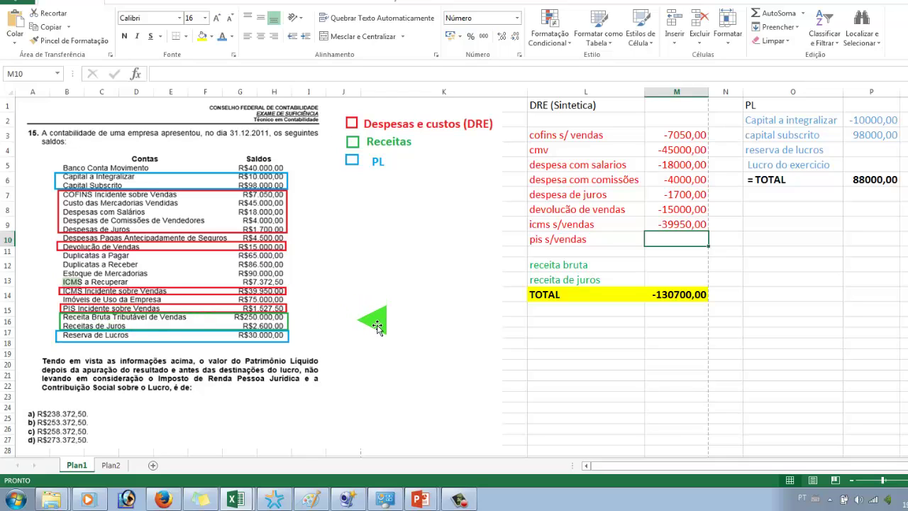
text(-1)
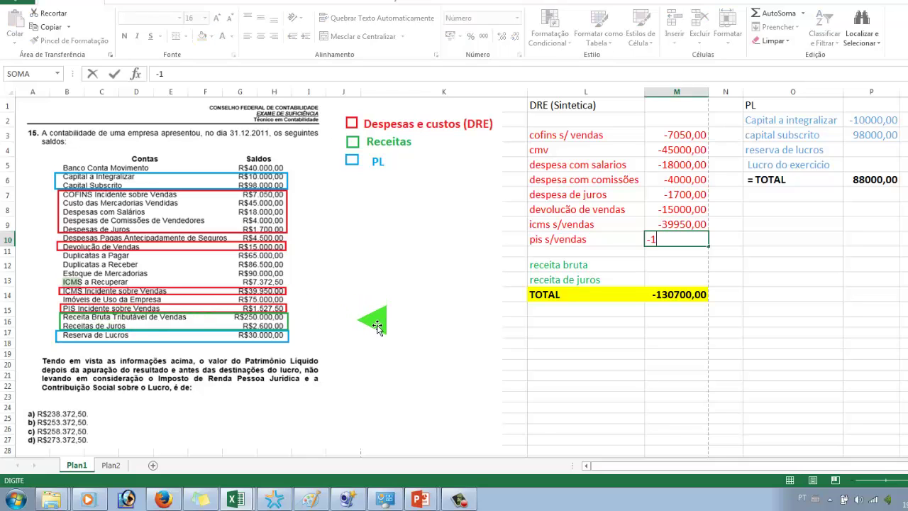
text(527,50)
key(Return)
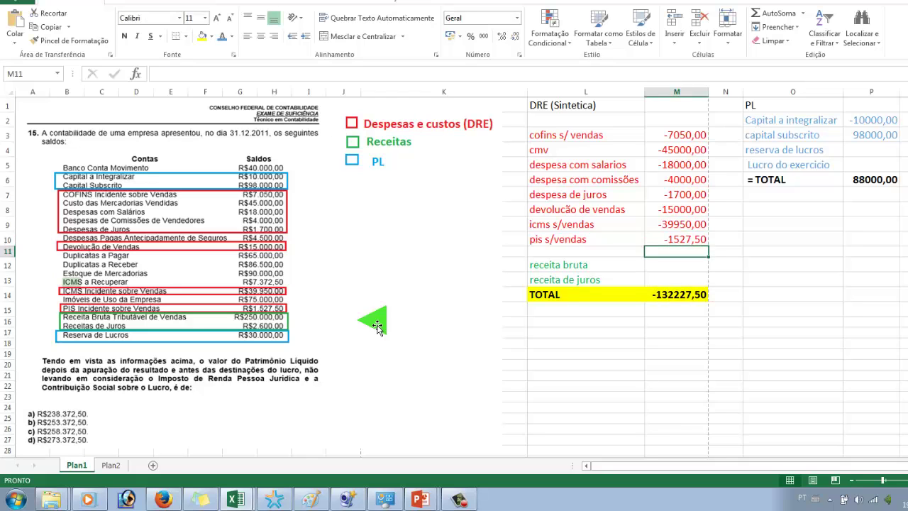
- In the DRE table, enter 250000 for receita bruta and 2600 for receita de juros, then check the TOTAL cell
key(Down)
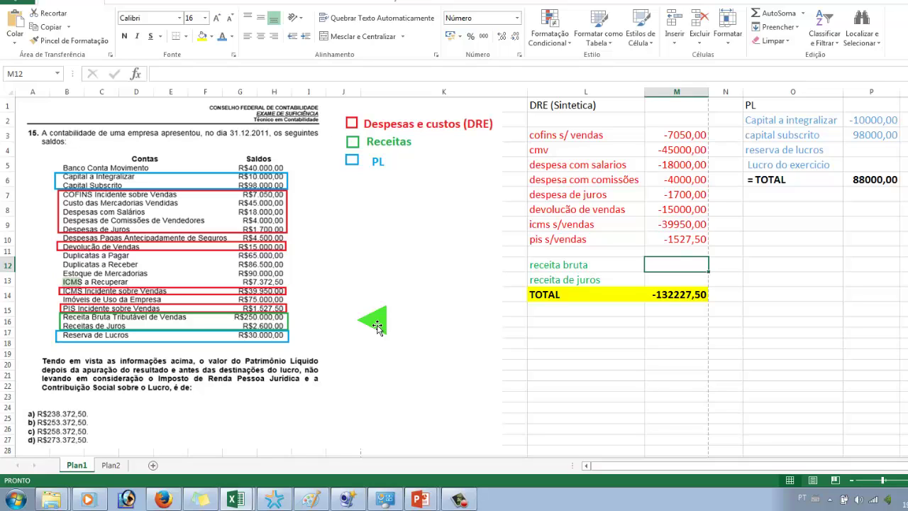
text(2500)
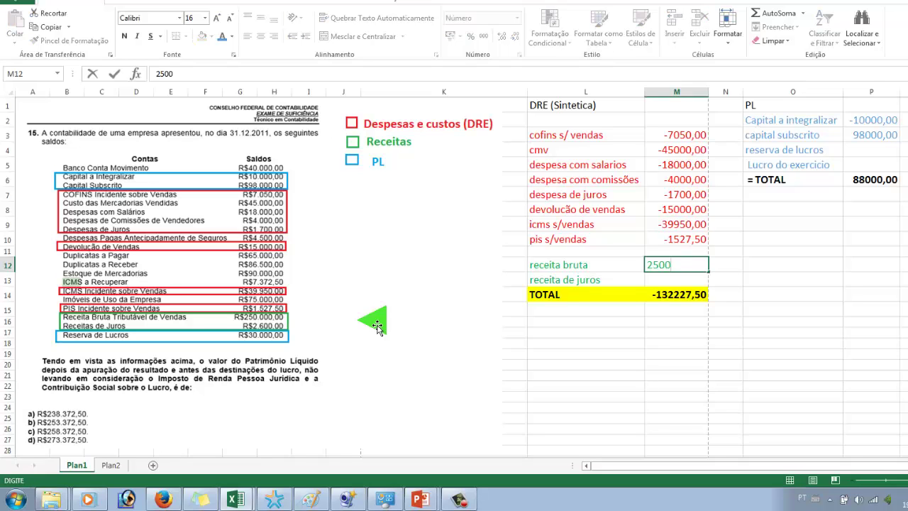
text(00)
key(Return)
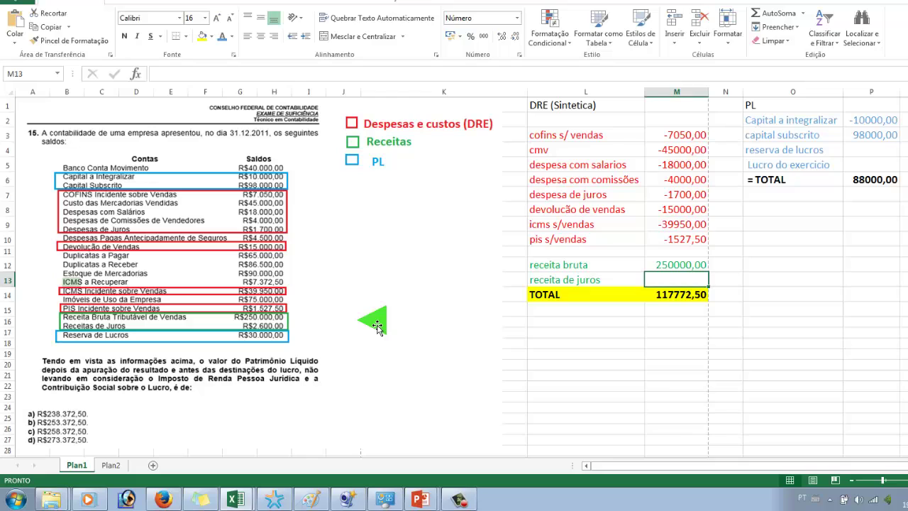
text(2600)
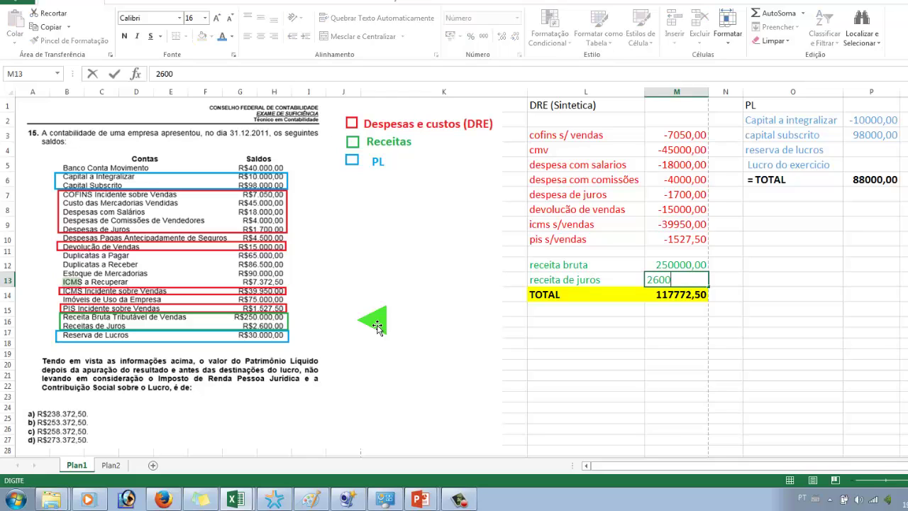
key(Return)
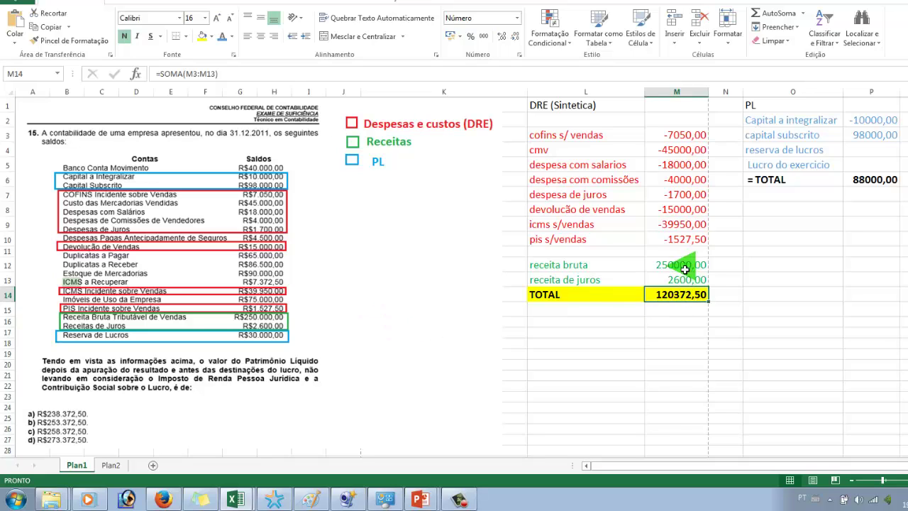
double_click(660, 296)
key(Escape)
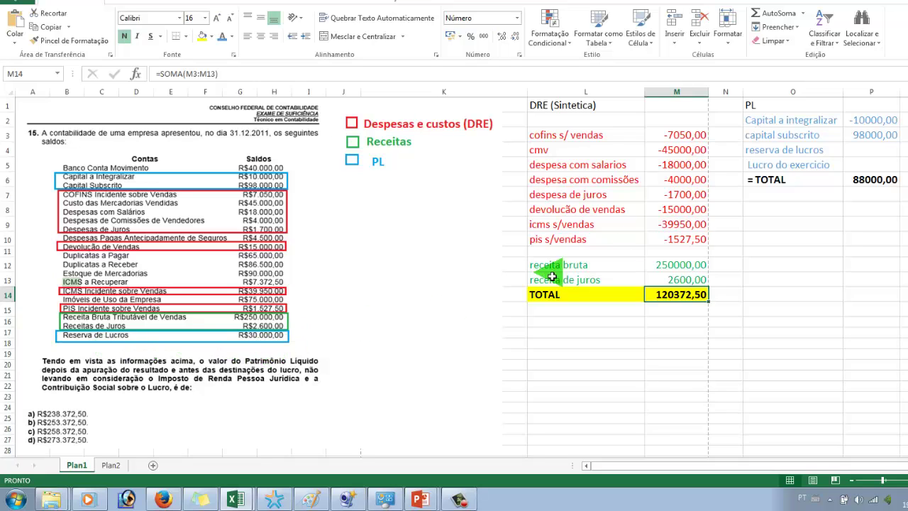
- Enter 30000 for reserva de lucros in the PL table
click(872, 152)
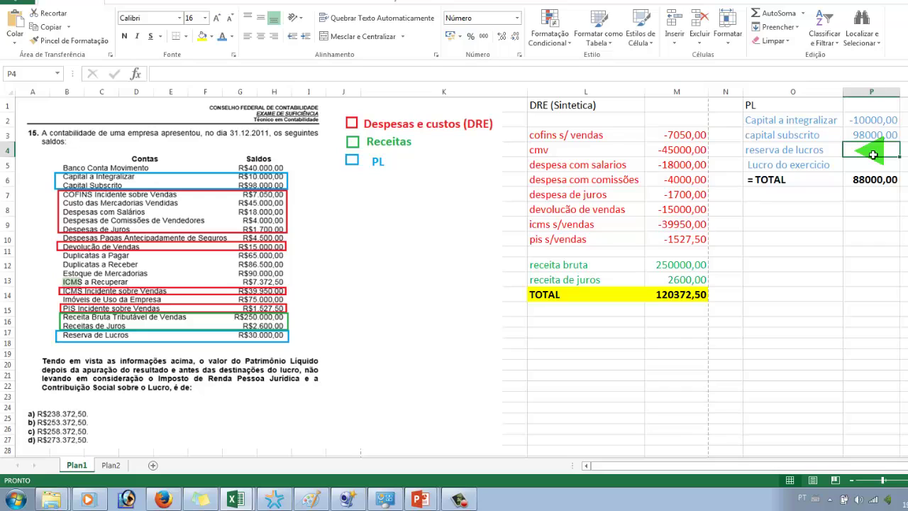
text(30000)
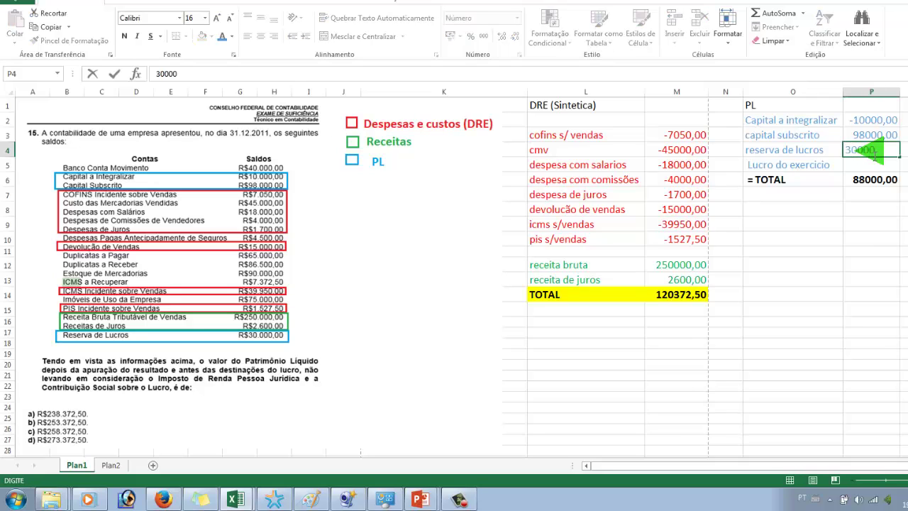
key(Return)
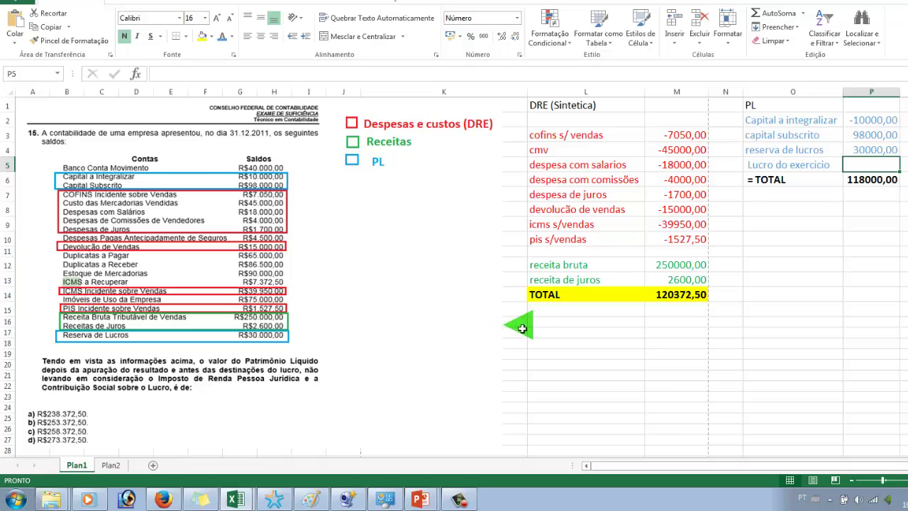
- Enter the DRE total, 120372,50, as the Lucro do exercicio in the PL table
click(782, 214)
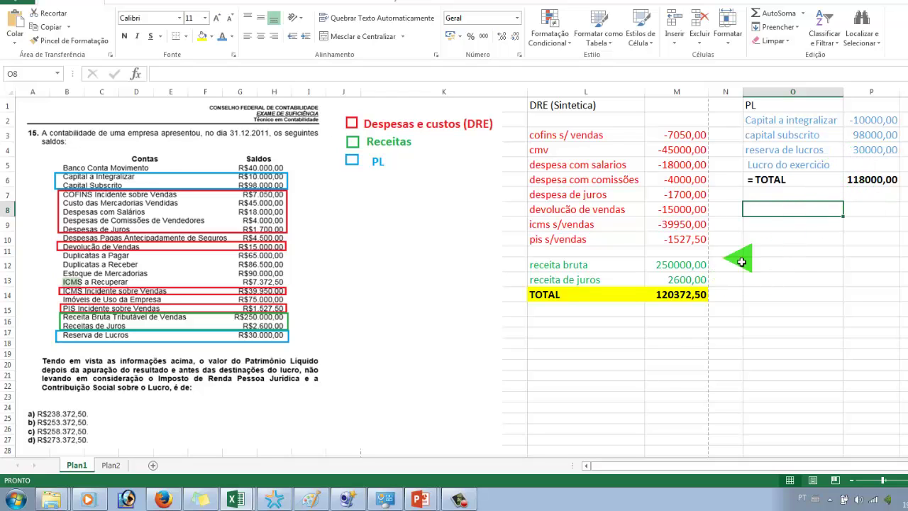
click(679, 298)
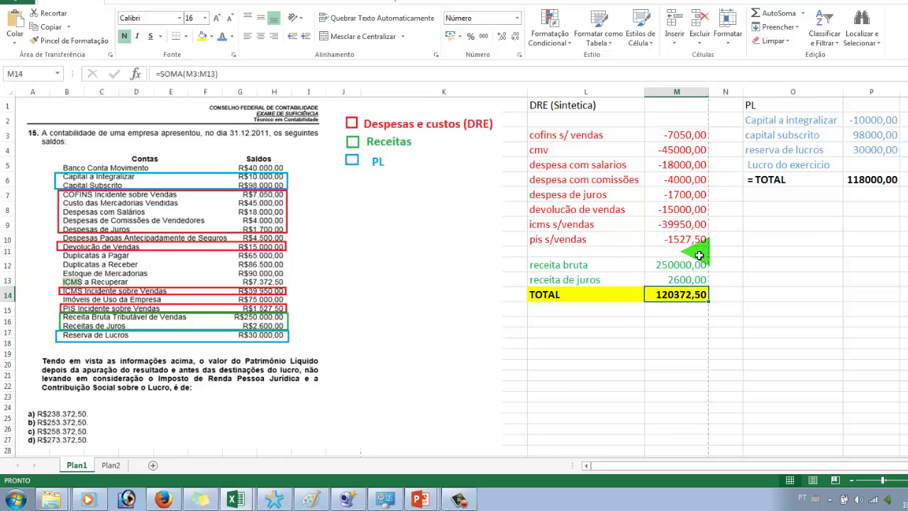
click(868, 170)
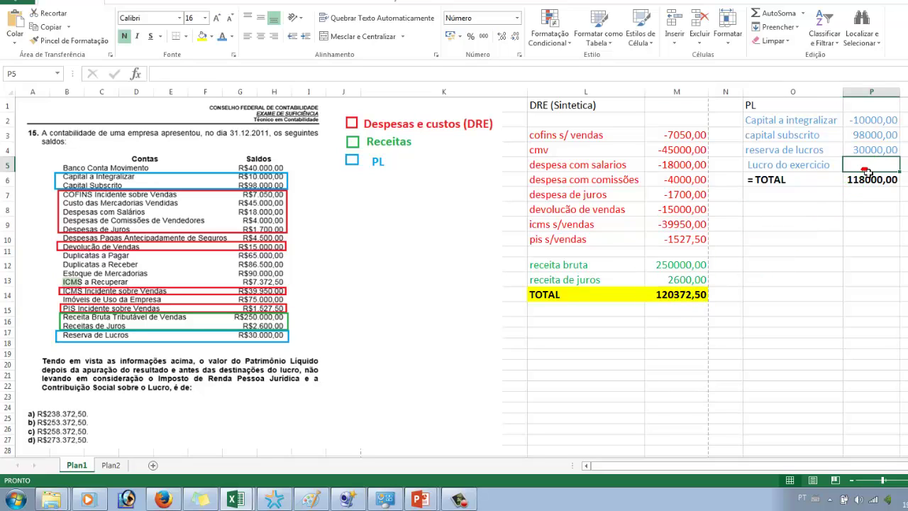
text(120)
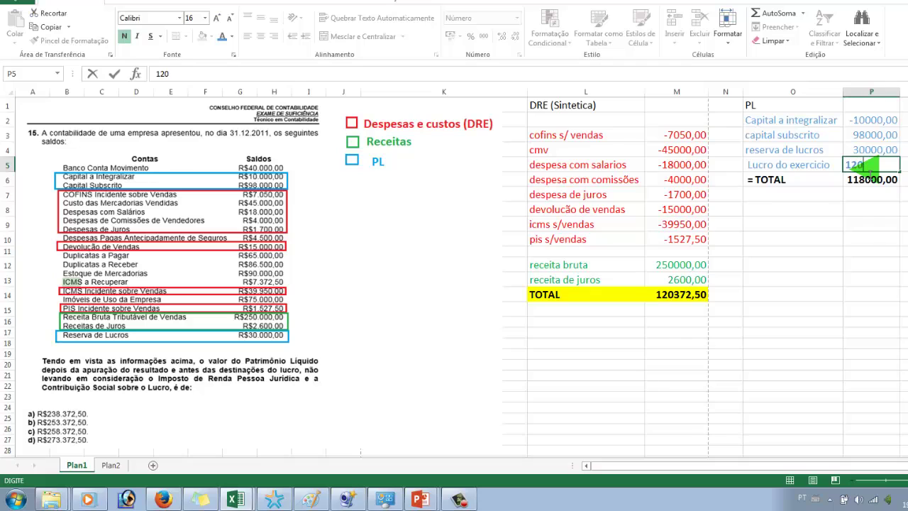
text(372,50)
key(Return)
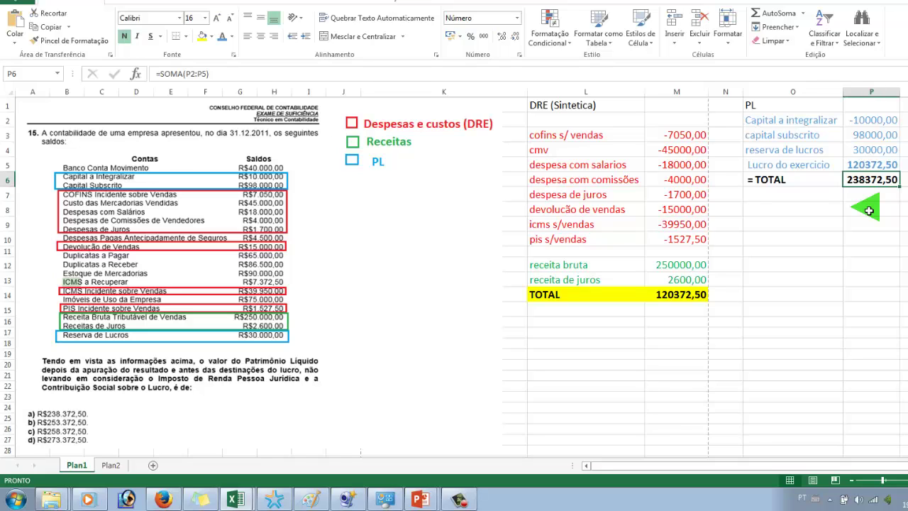
- Review the DRE total, the Lucro do exercicio and the PL total against the question's answer options
drag(14, 398, 92, 344)
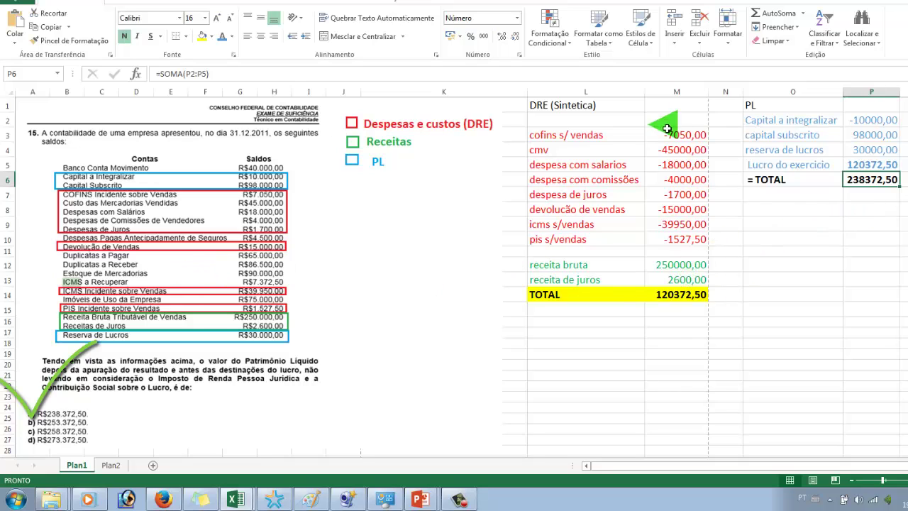
click(663, 296)
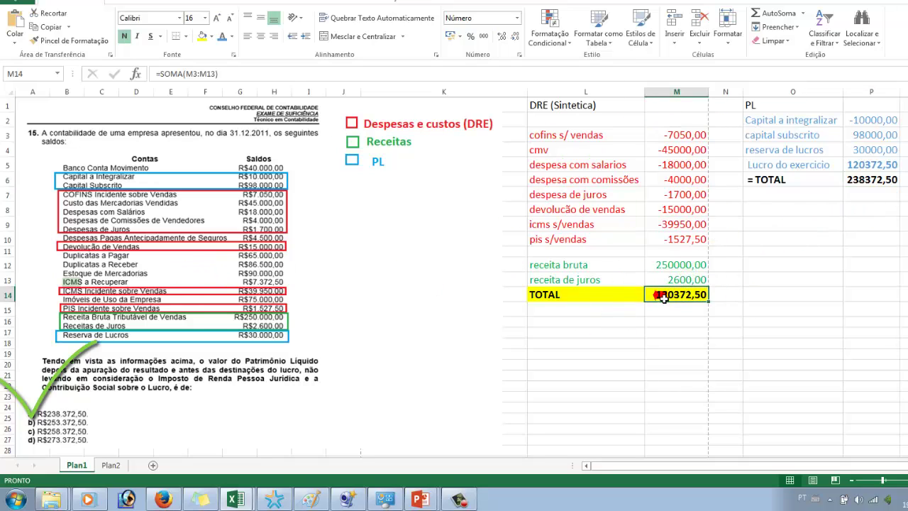
click(861, 165)
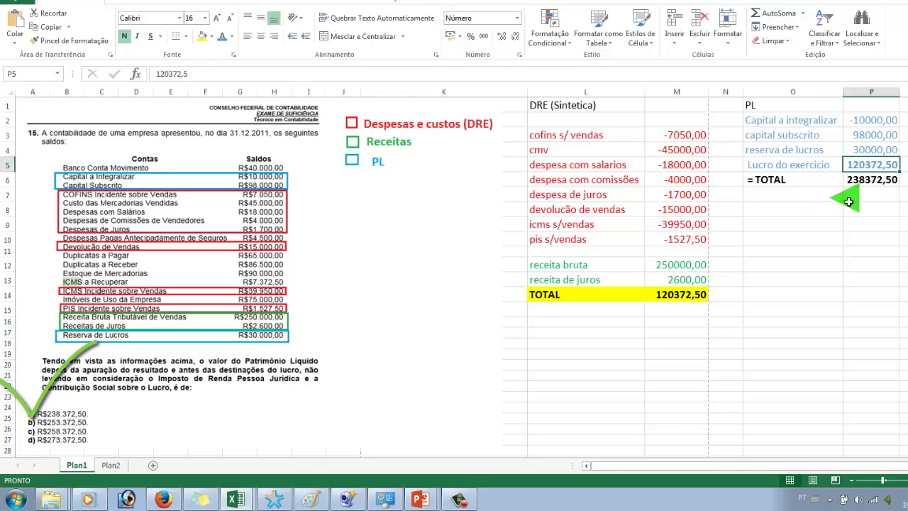
click(852, 182)
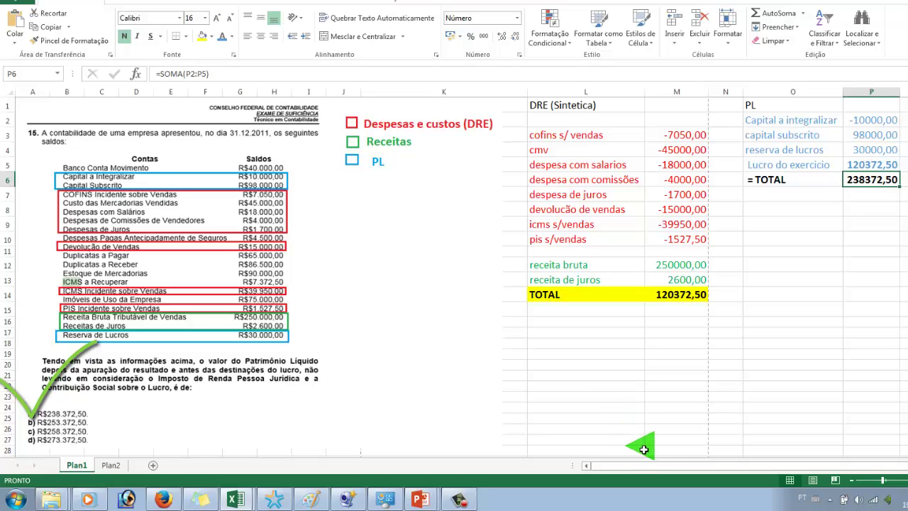
click(687, 297)
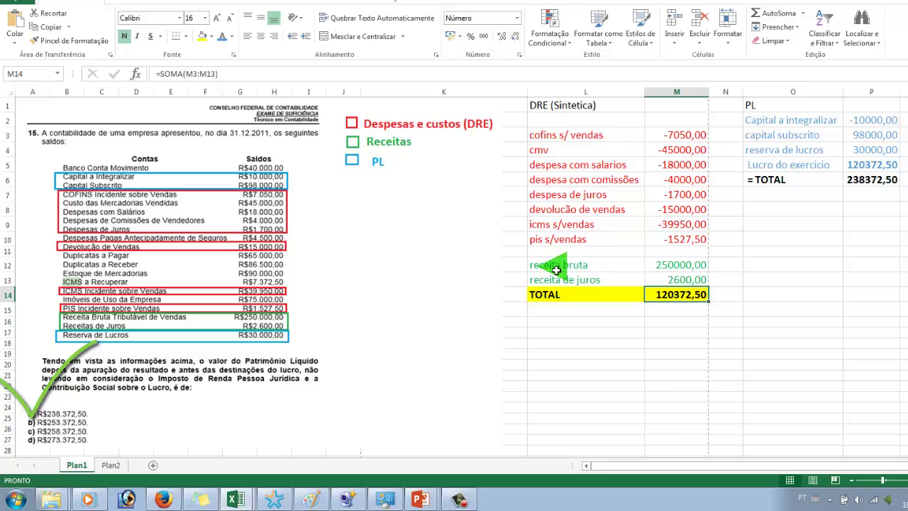
drag(552, 265, 678, 279)
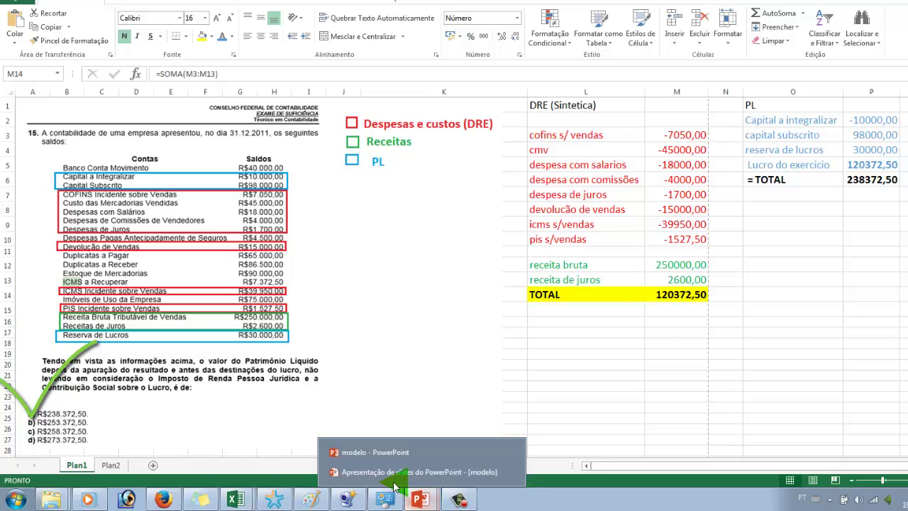
- Switch to the running PowerPoint slide show of the modelo presentation
click(419, 491)
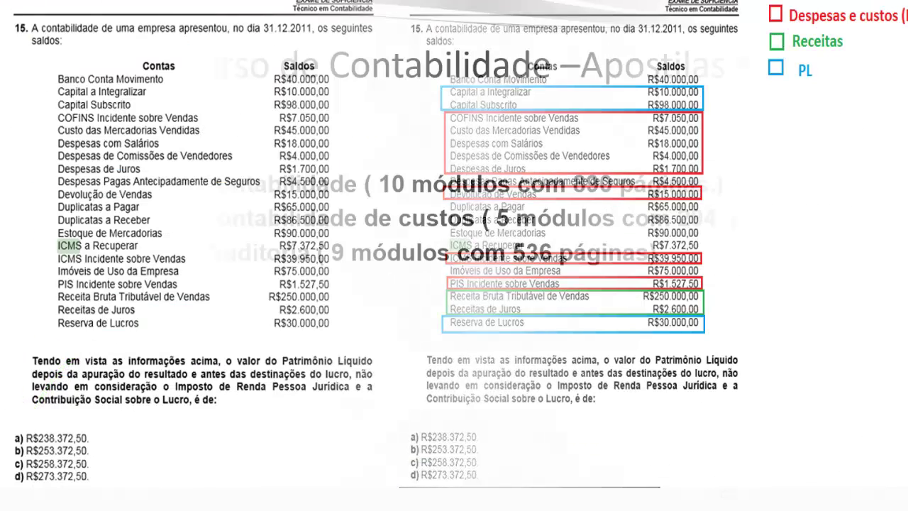